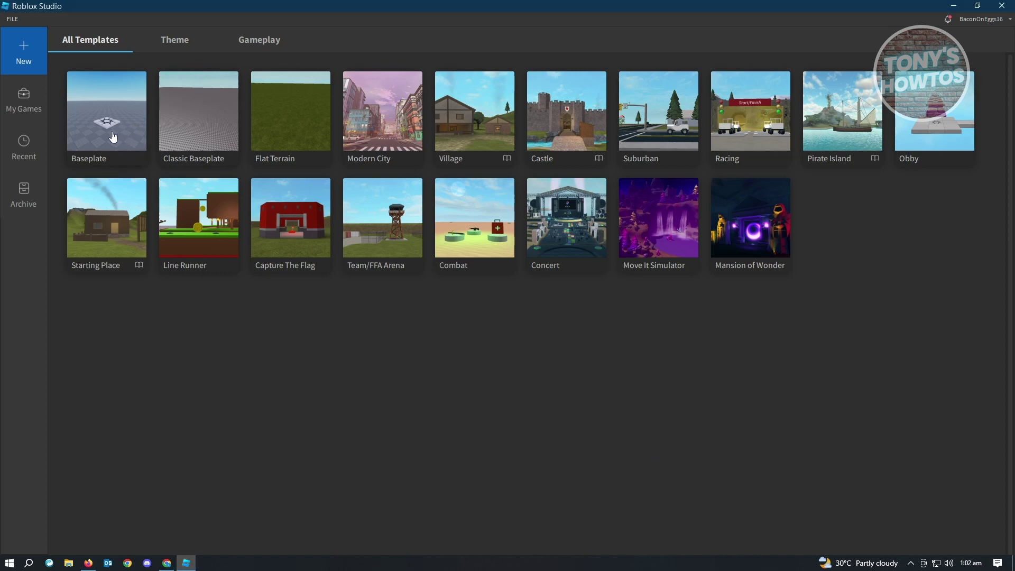
Create a new Baseplate game, look around it, and bring up its Game Settings.
click(90, 162)
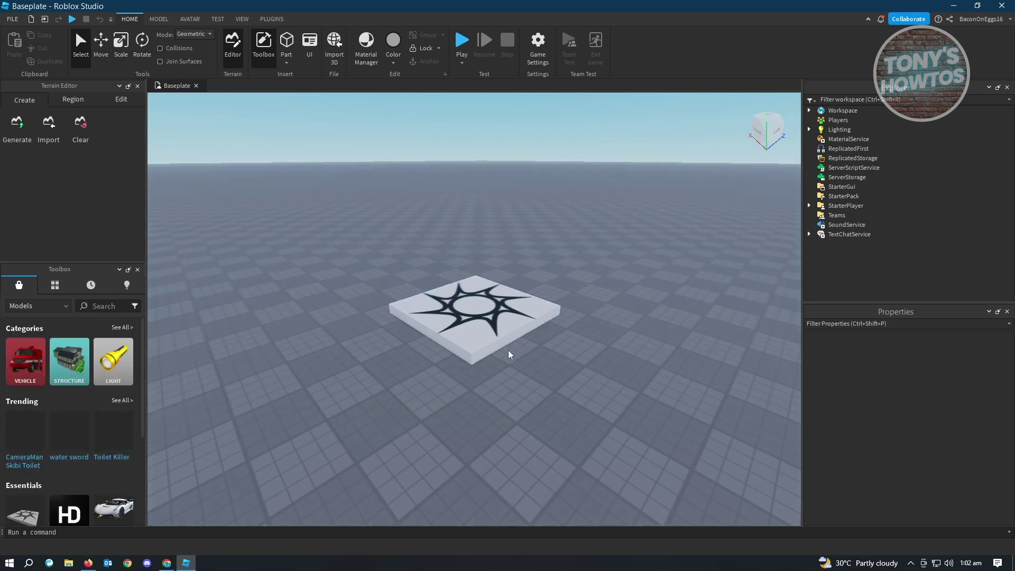
right_drag(602, 319, 601, 319)
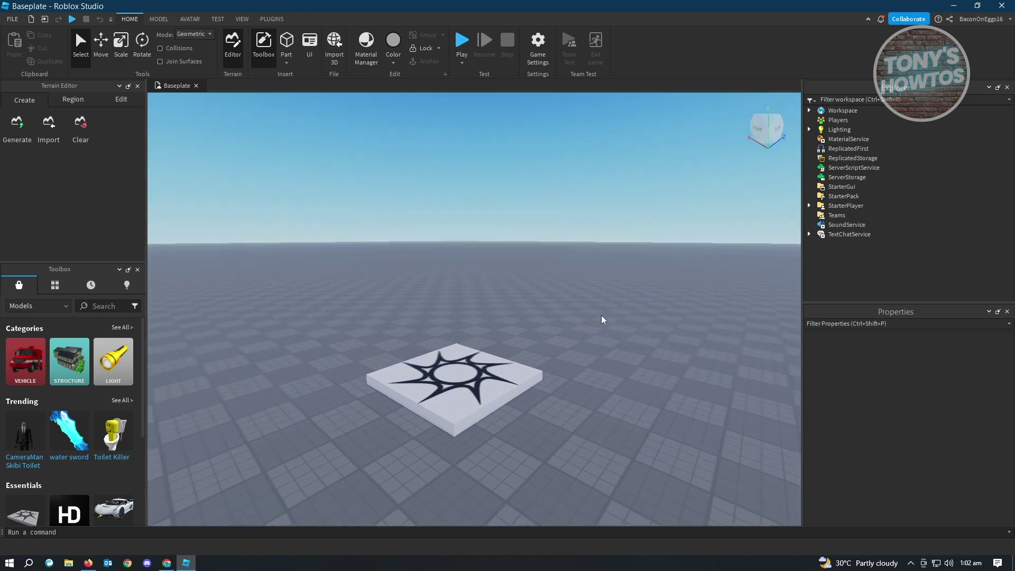
right_drag(602, 320, 595, 329)
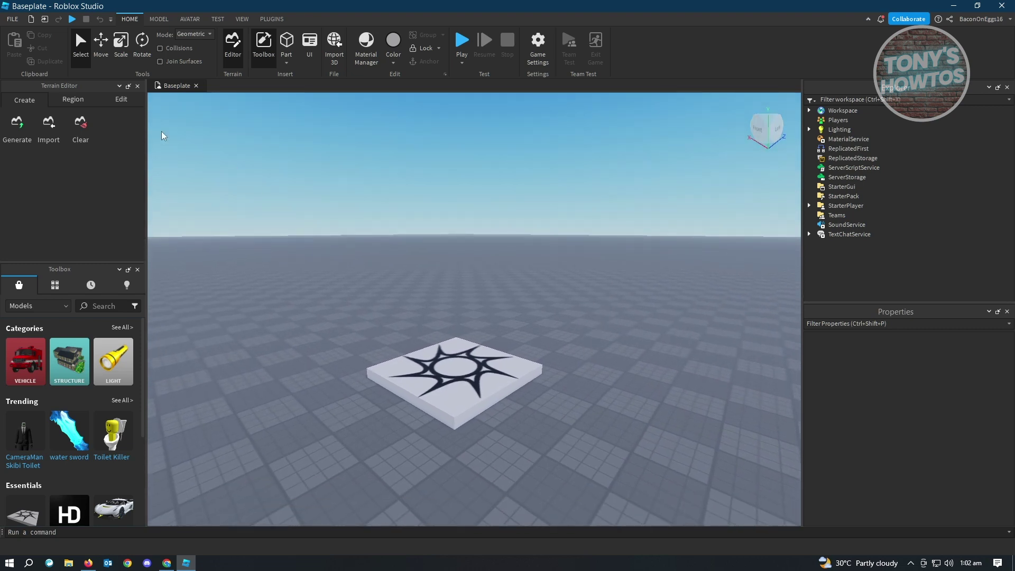
click(13, 20)
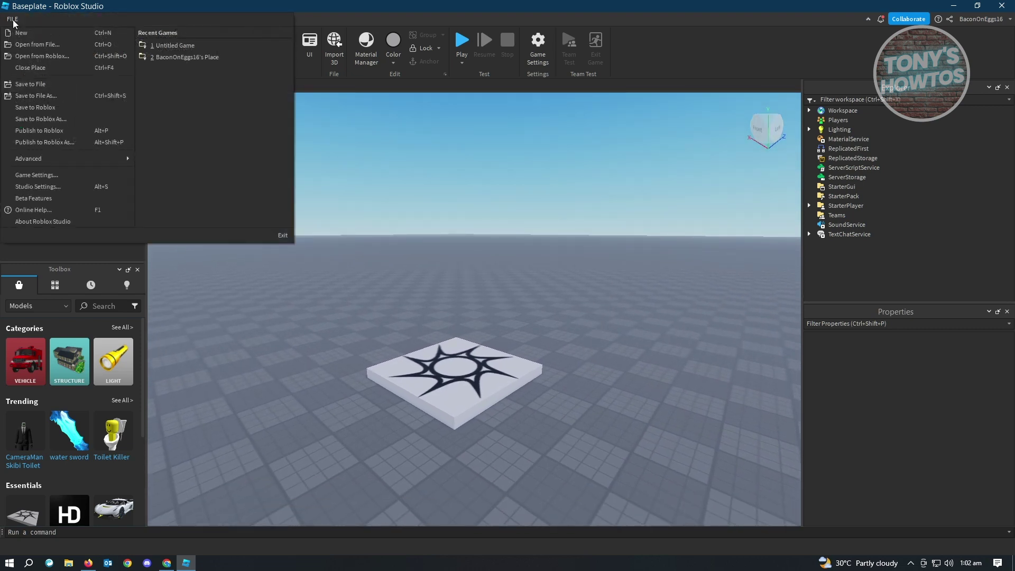
click(29, 174)
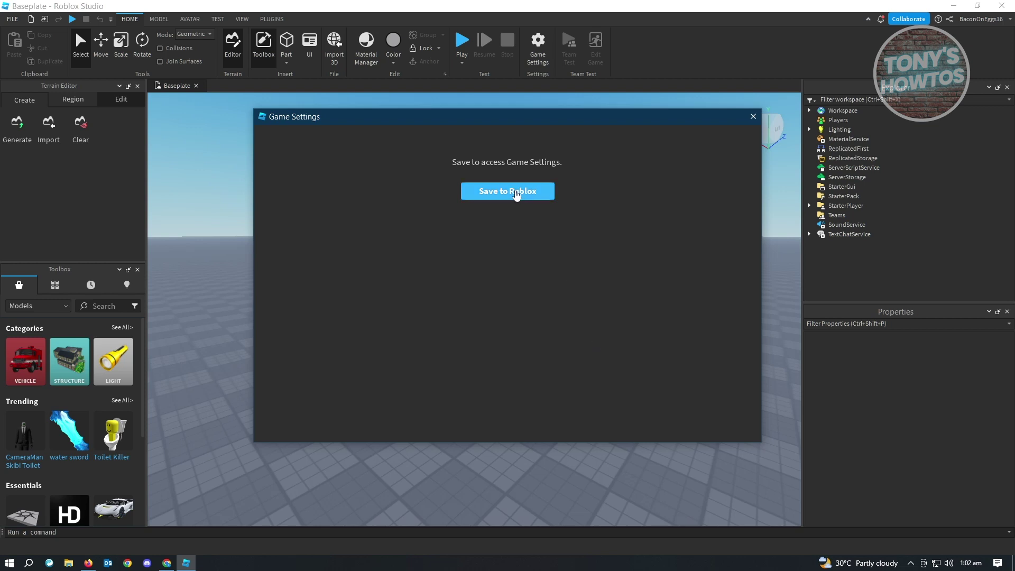
Begin saving to Roblox, renaming 'Untitled Game' to 'Test Game' with a blank description.
click(535, 195)
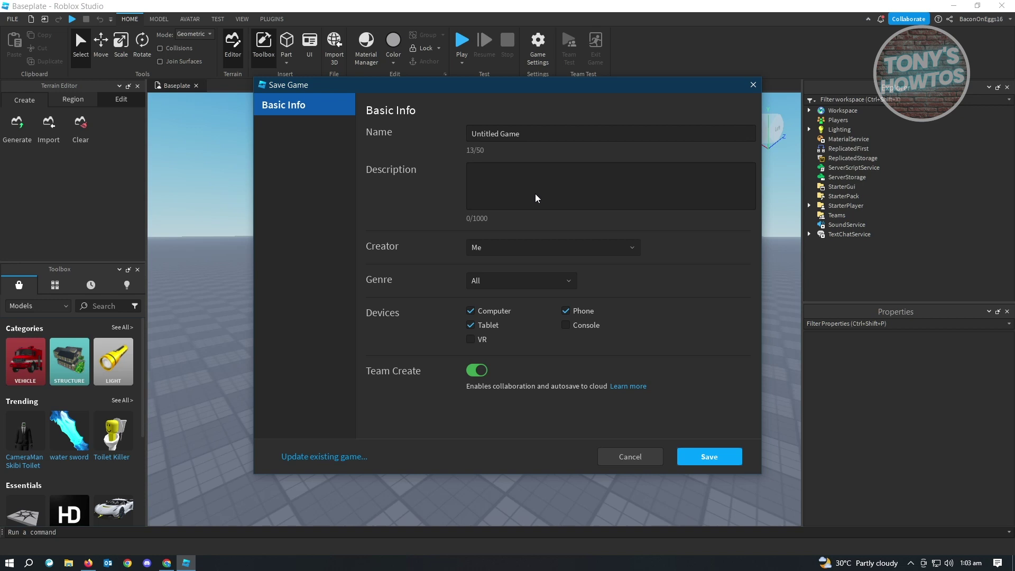
drag(544, 133, 450, 123)
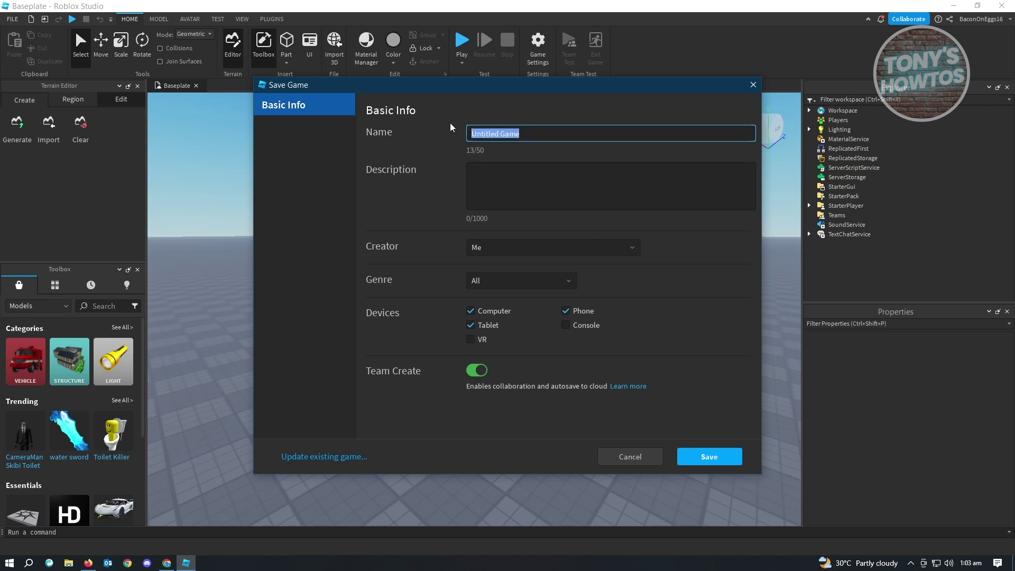
click(498, 133)
drag(499, 133, 435, 132)
text(T)
text(est)
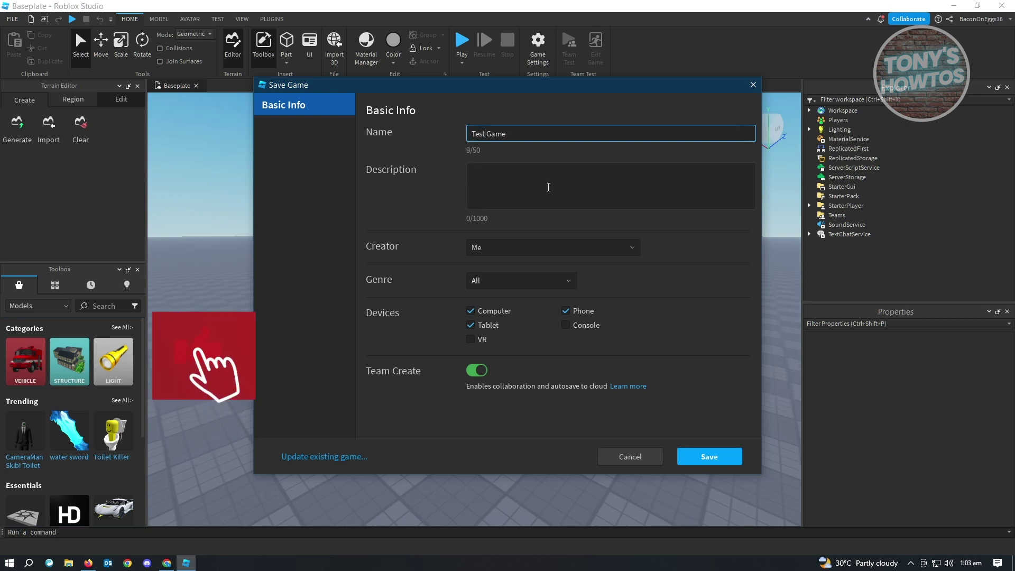
click(555, 194)
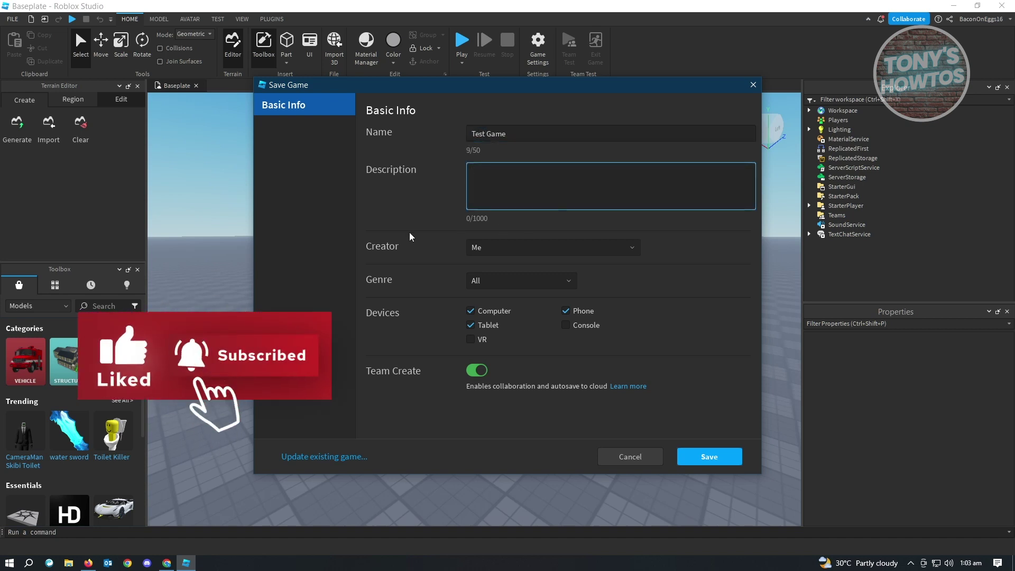
click(373, 245)
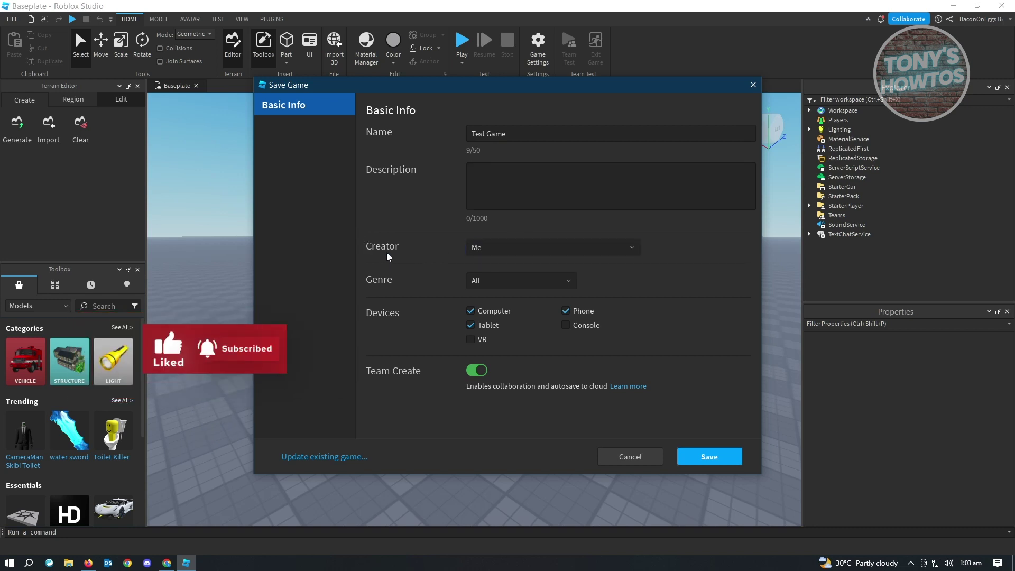
click(537, 253)
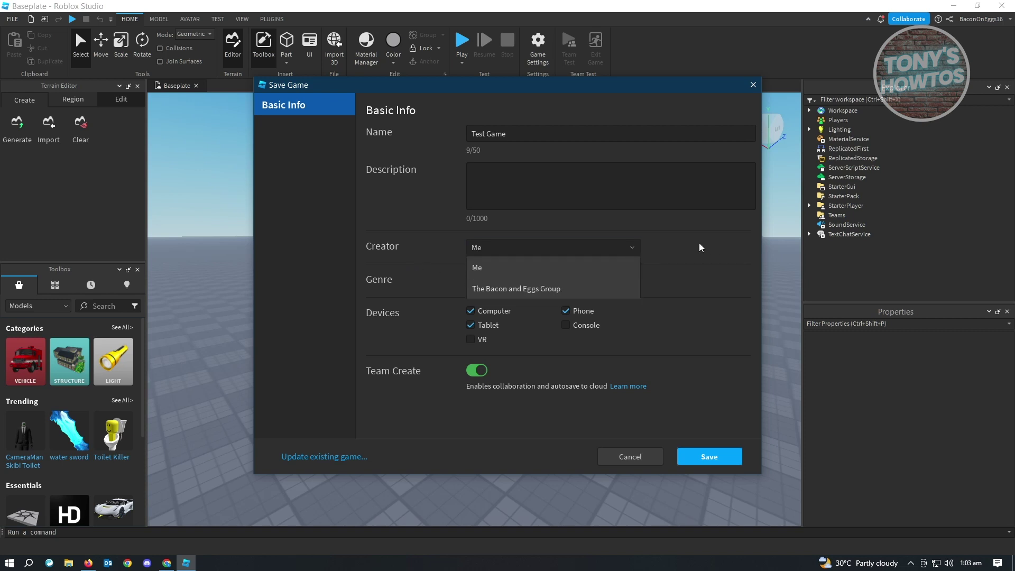
Choose 'Me' as creator and 'All' as genre in the Save Game form.
click(592, 271)
click(488, 281)
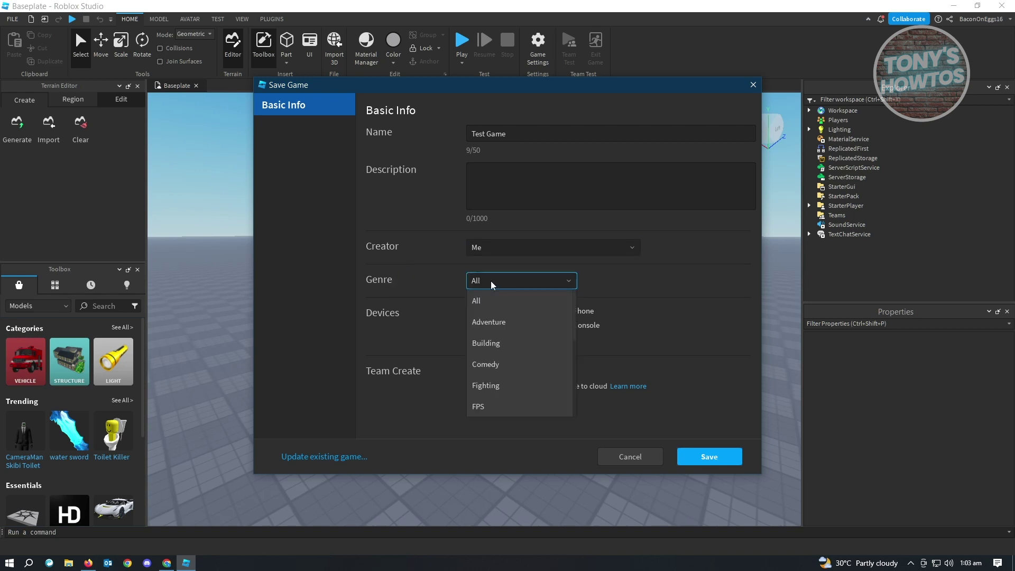
scroll(493, 373, down, 3)
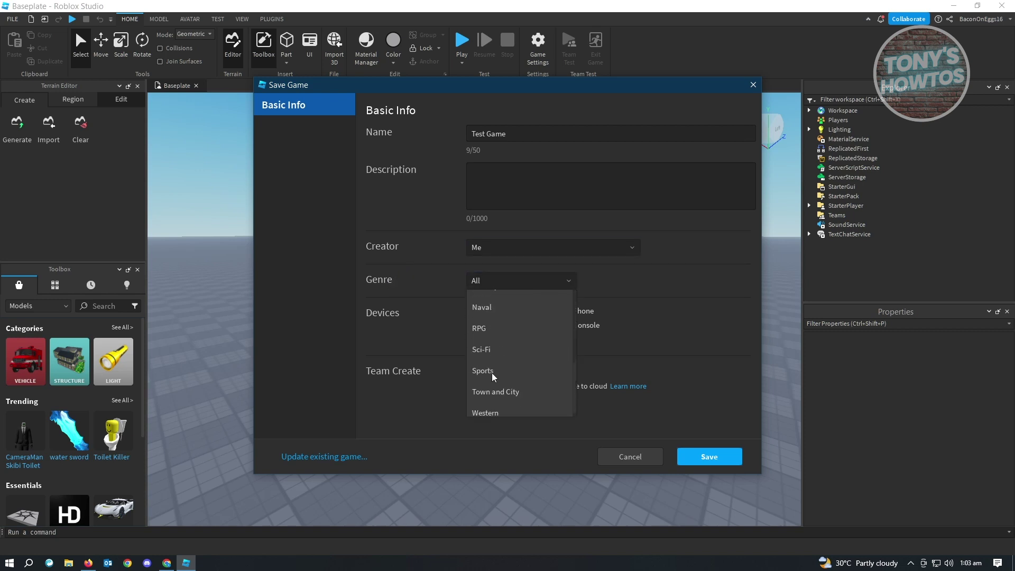
scroll(493, 371, up, 3)
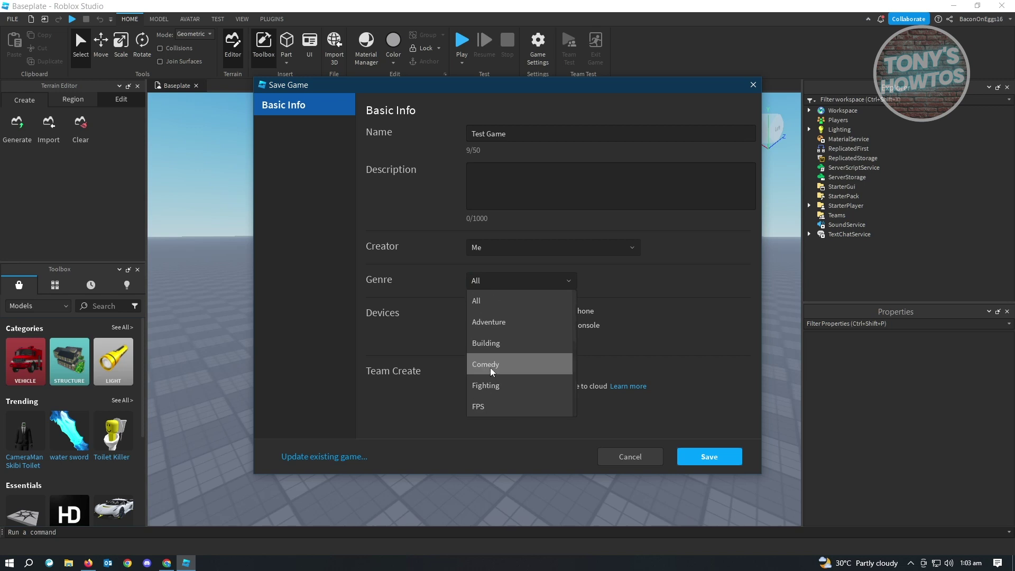
click(492, 300)
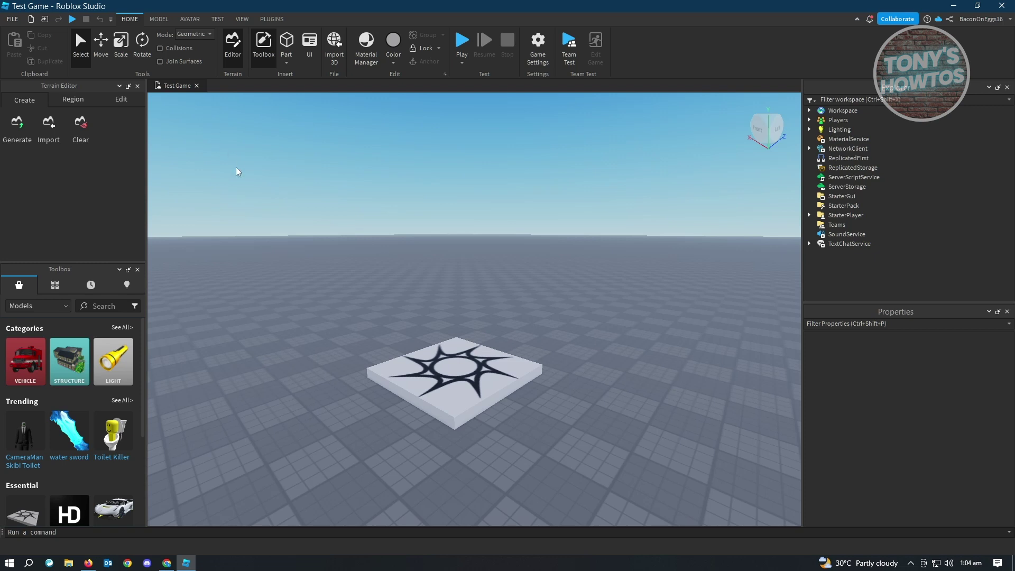
Dismiss the Publish Game window and publish Test Game's latest changes to Roblox.
click(12, 20)
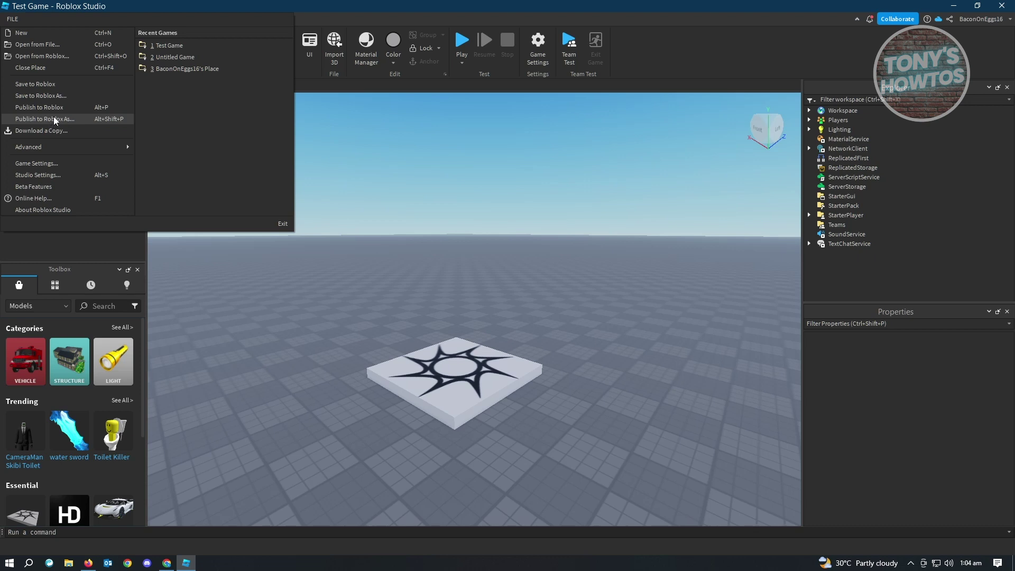
click(54, 120)
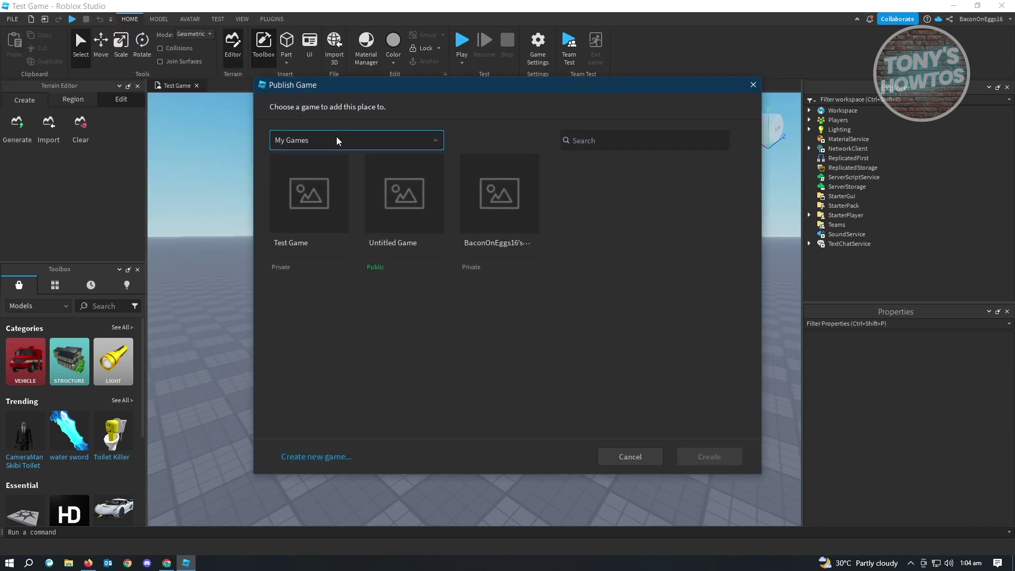
click(650, 458)
click(12, 18)
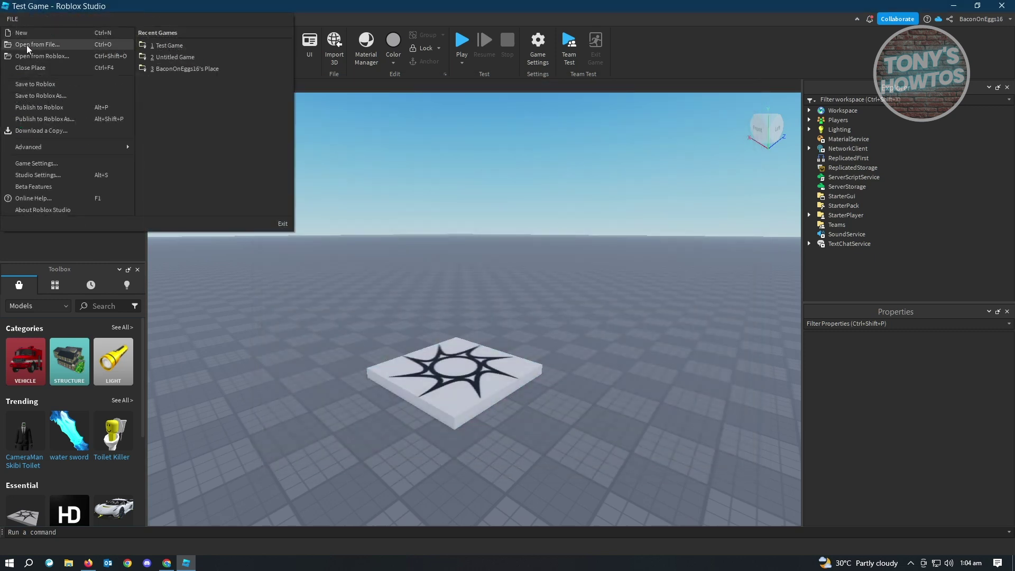
click(67, 110)
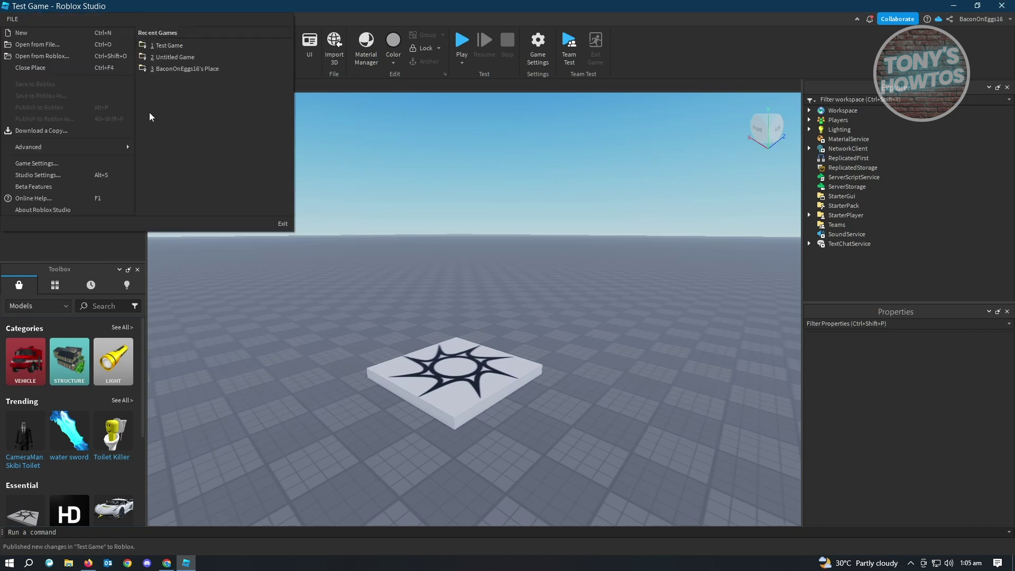
In Game Settings Permissions, change Test Game's playability from Private to Public.
click(59, 162)
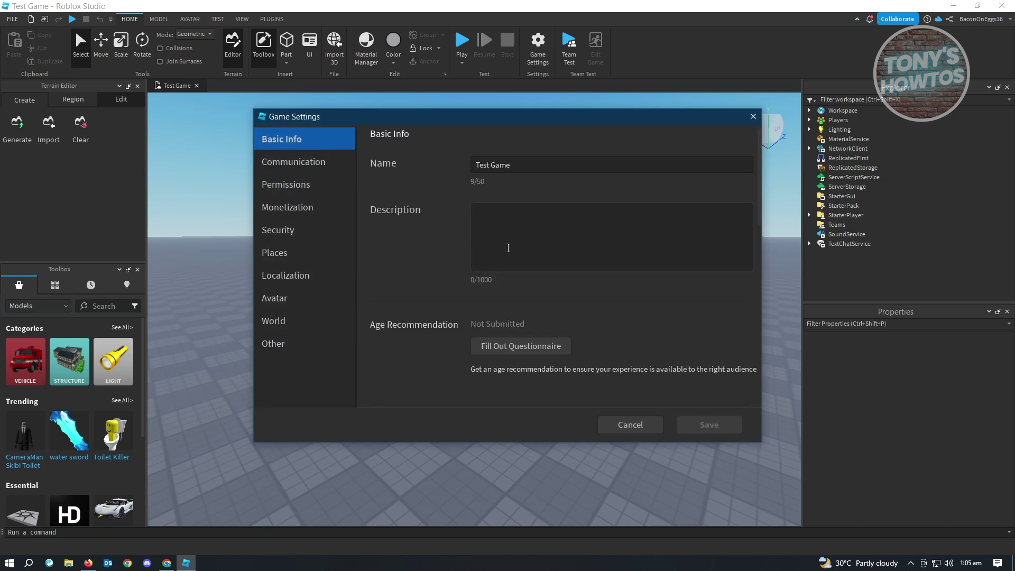
click(581, 230)
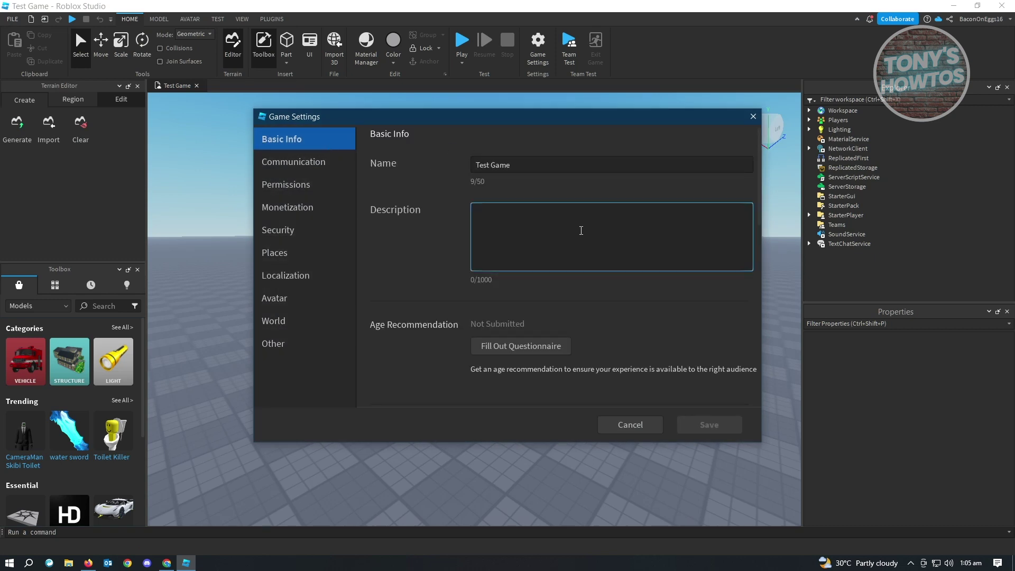
click(304, 160)
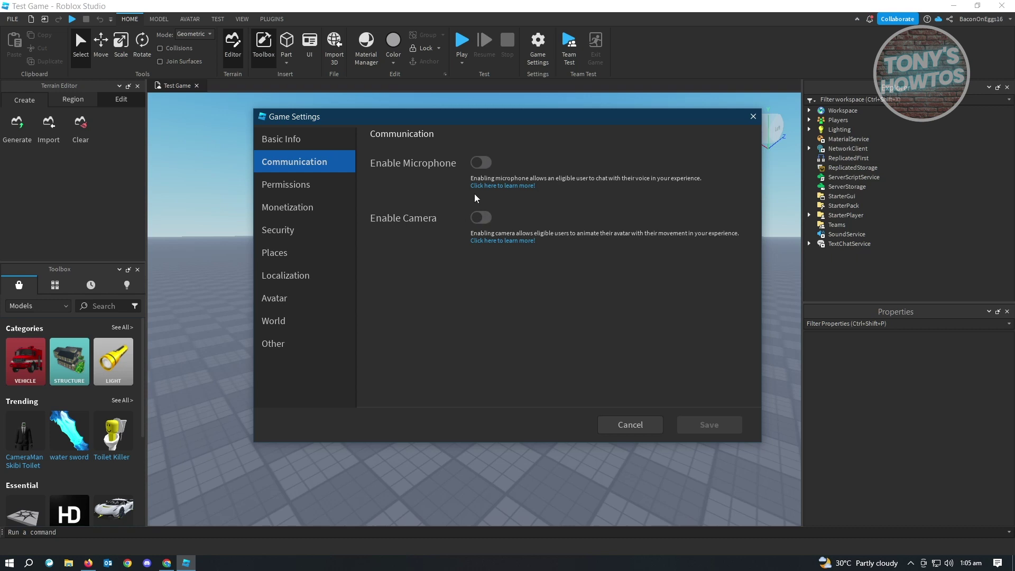
click(310, 188)
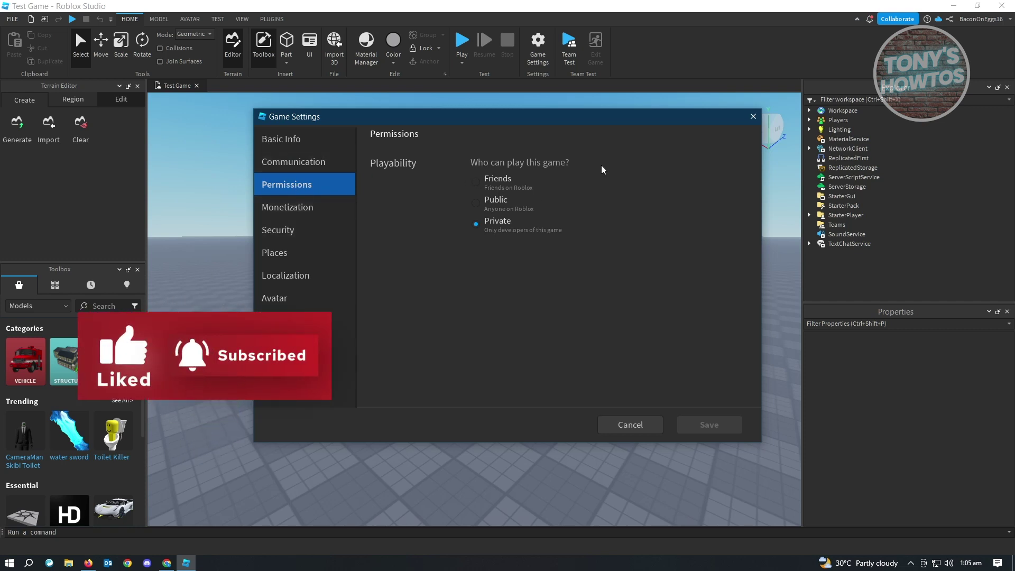
click(479, 184)
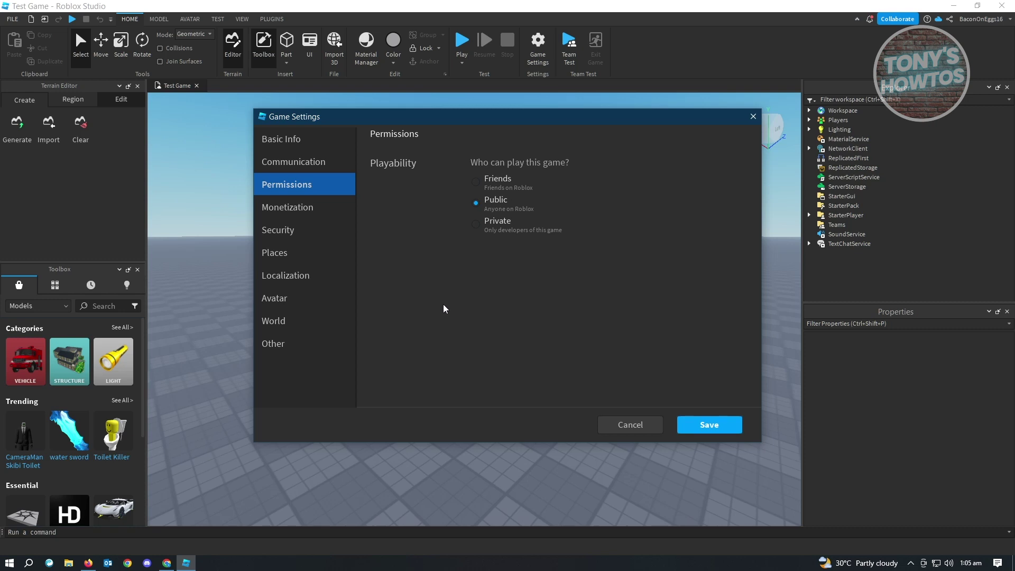
Review the Monetization, Security, Places, Localization, Avatar, World and Other settings, then save.
click(266, 210)
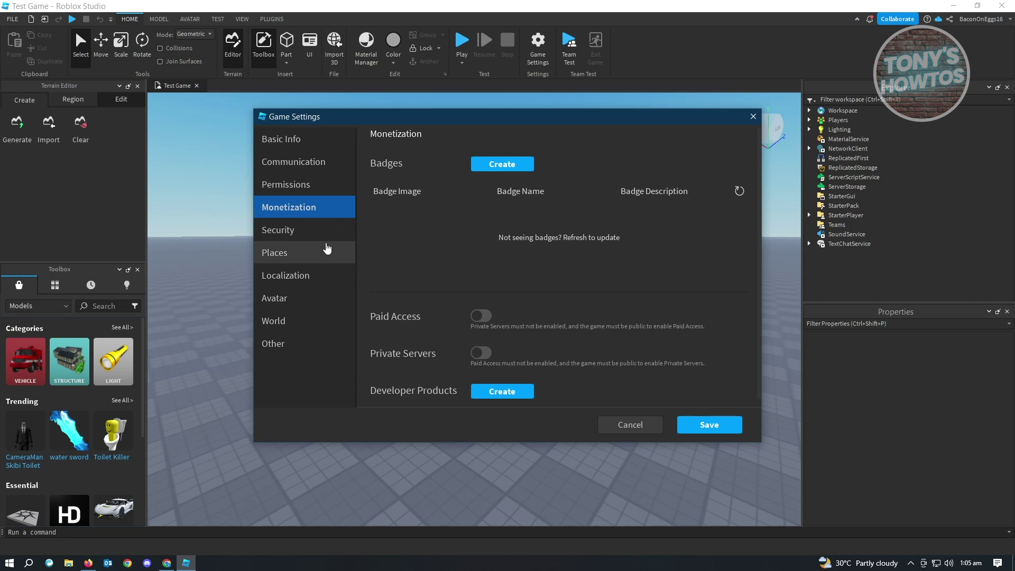
click(339, 228)
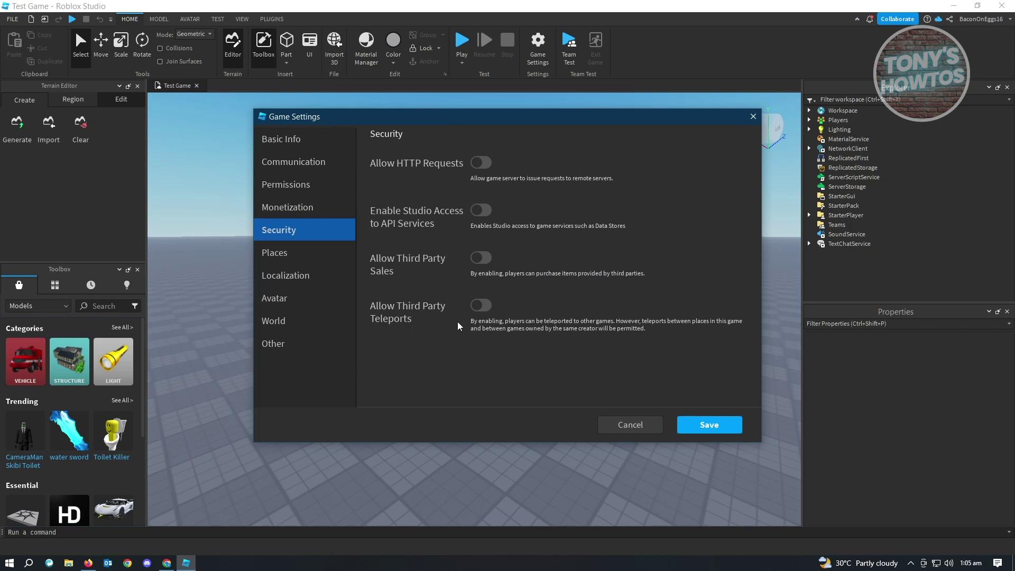
click(289, 262)
click(309, 278)
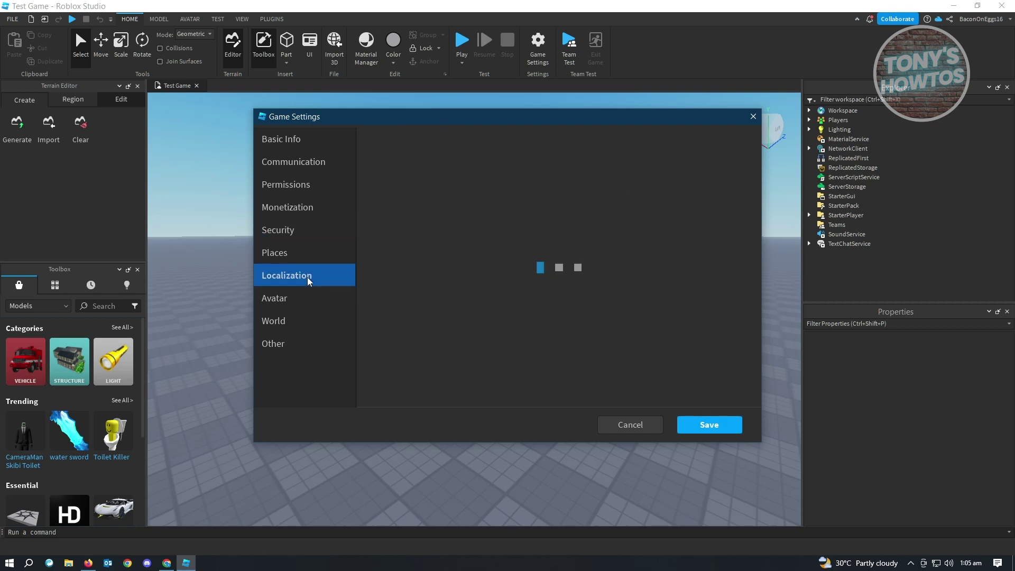
click(302, 303)
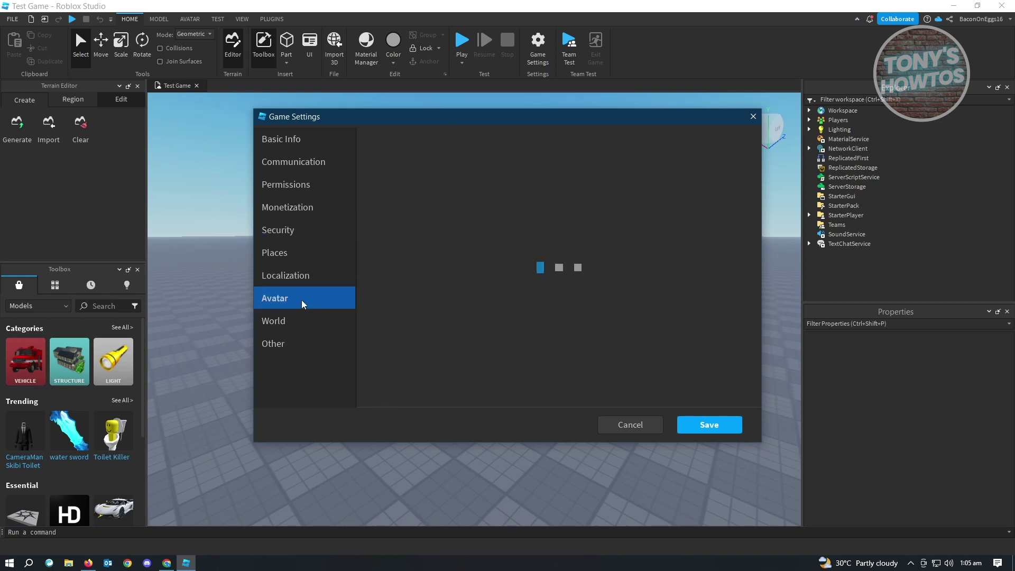
click(319, 323)
click(318, 346)
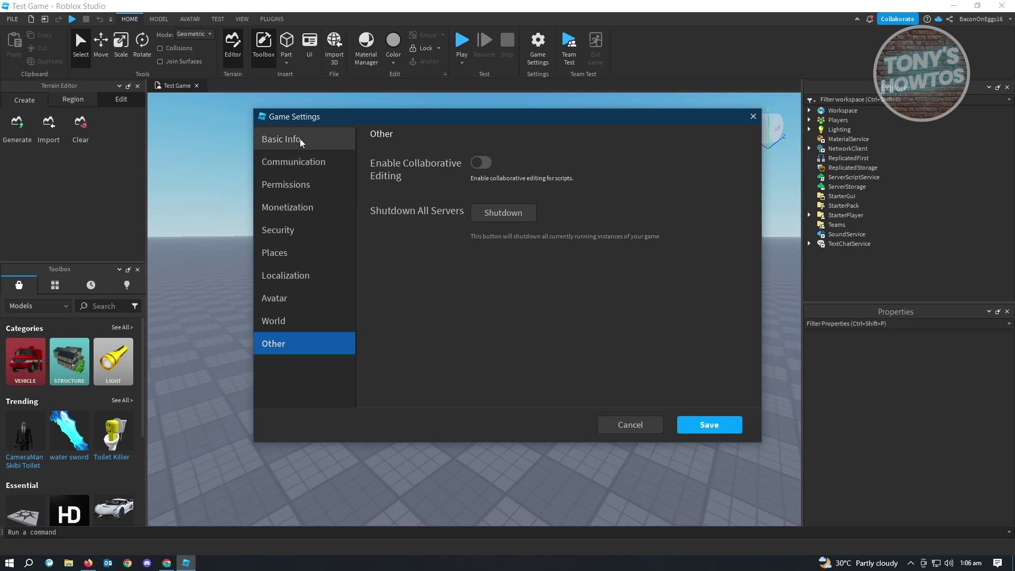
click(710, 428)
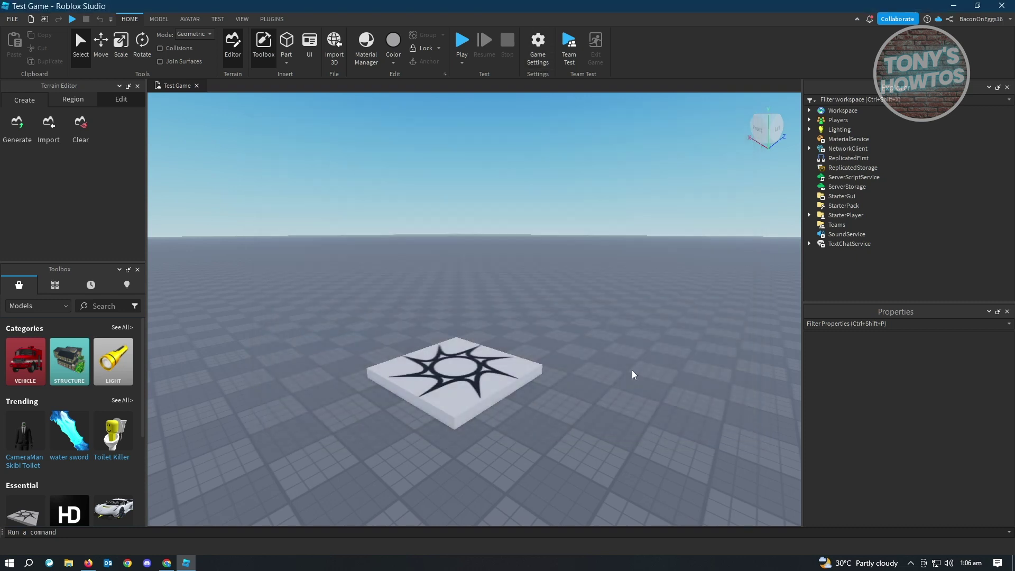
Publish Test Game's updated public settings to Roblox from the File menu.
click(14, 20)
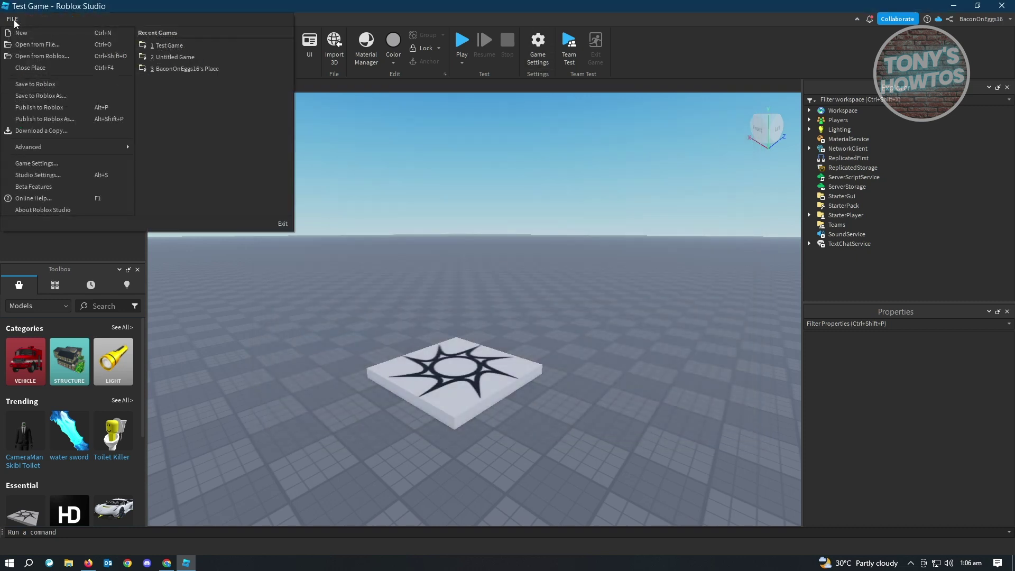
click(47, 107)
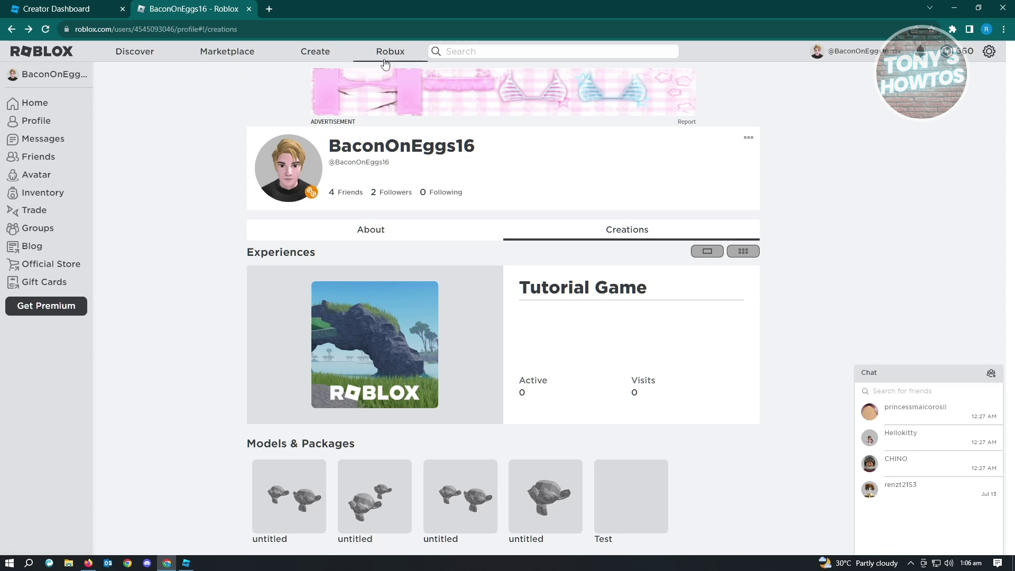
Find Test Game in the Creator Dashboard Creations list and launch it in Studio.
click(315, 55)
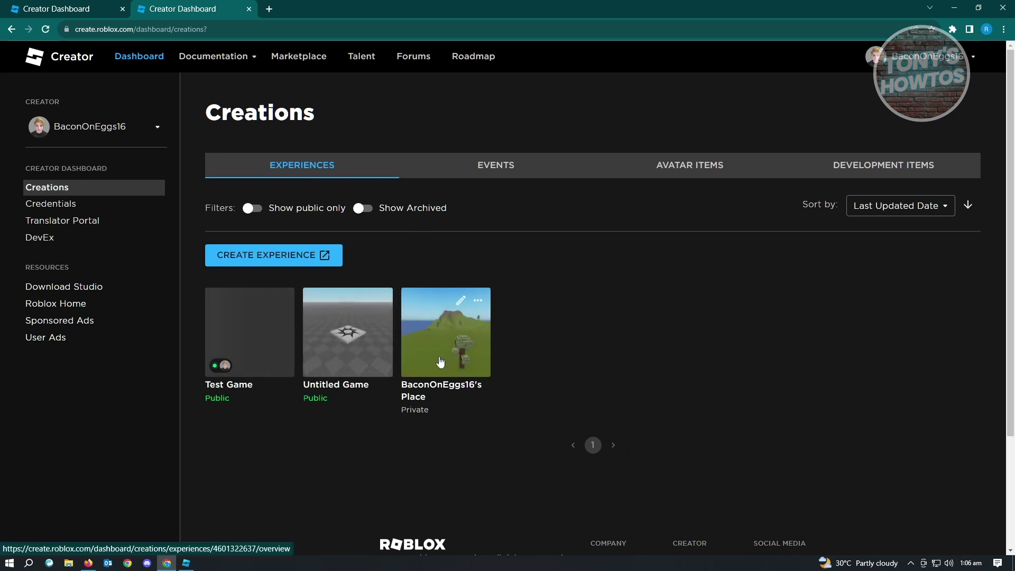
mouse_move(250, 333)
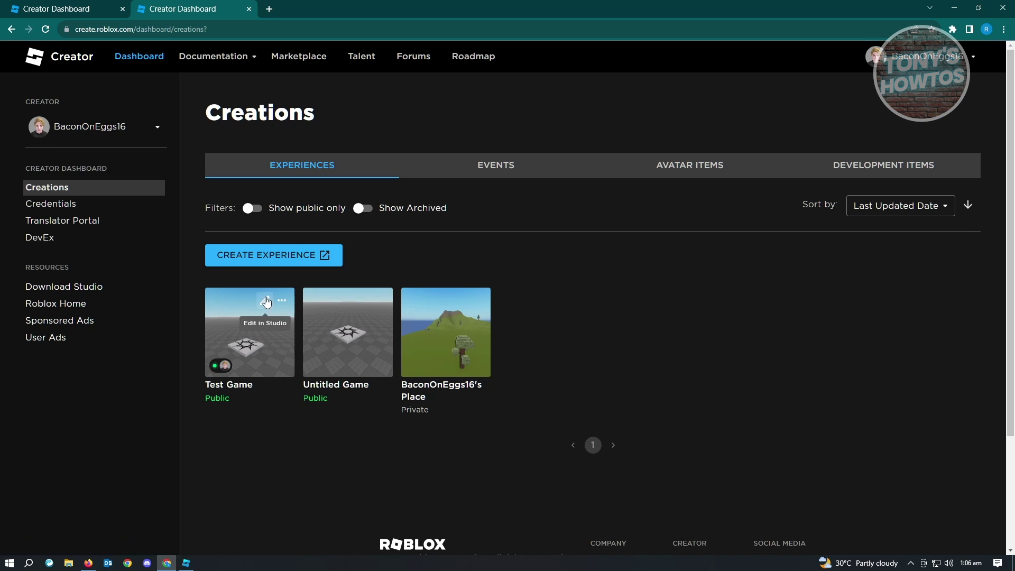
click(267, 301)
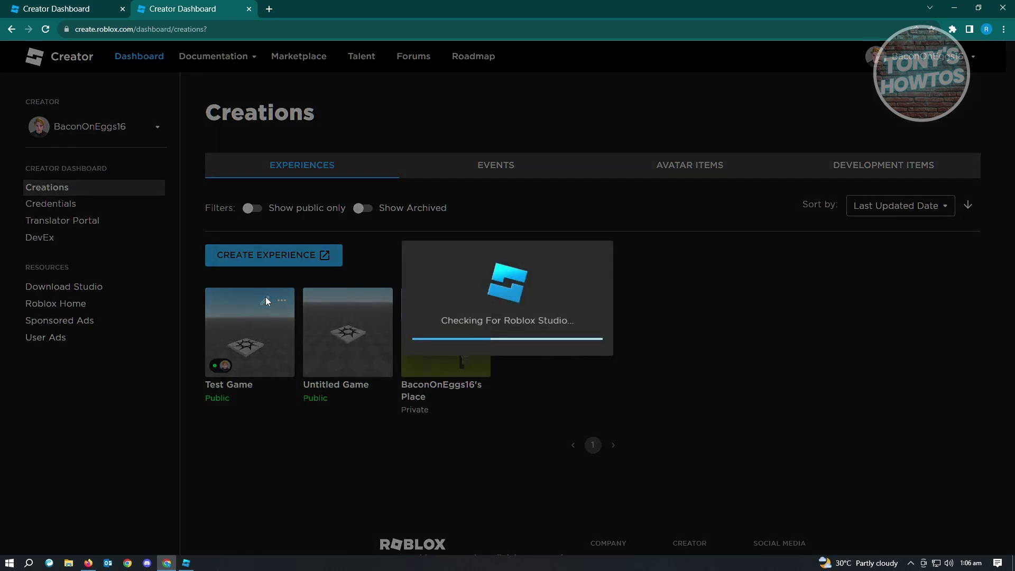